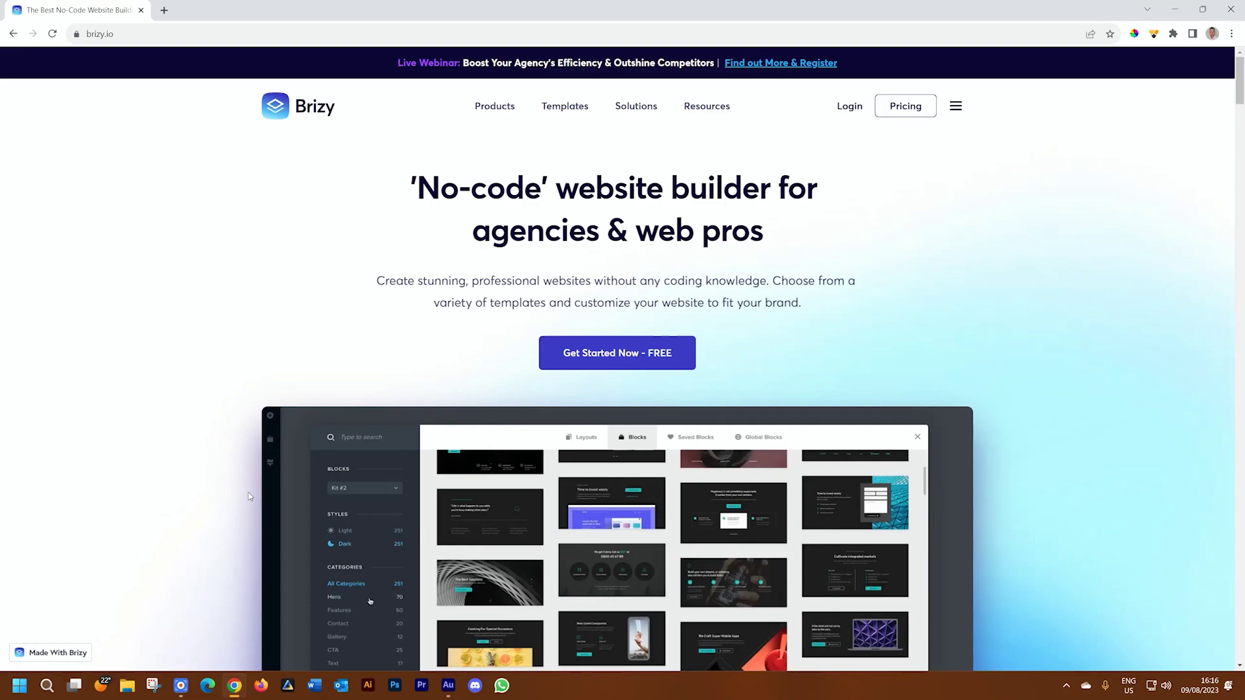
- Reveal the Templates dropdown in the brizy.io top navigation
mouse_move(577, 113)
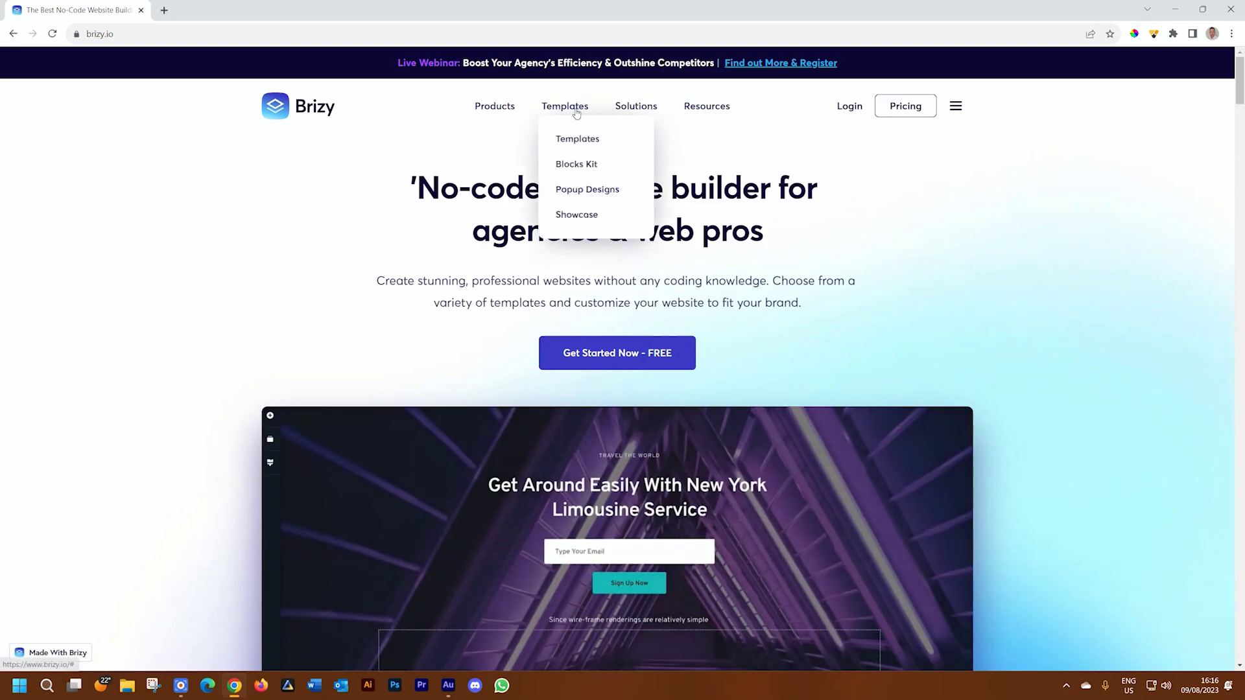
- Open the full templates gallery and scroll down to the Skiing template card
left_click(574, 140)
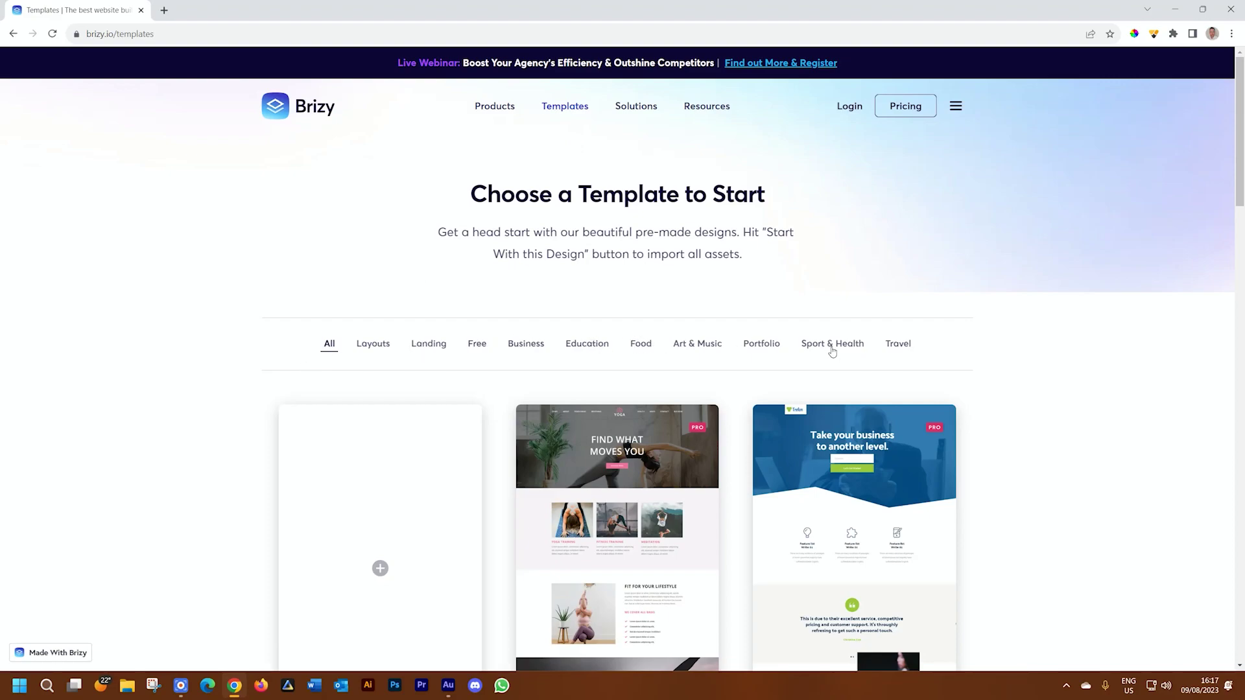
scroll(1022, 391, "down", 12)
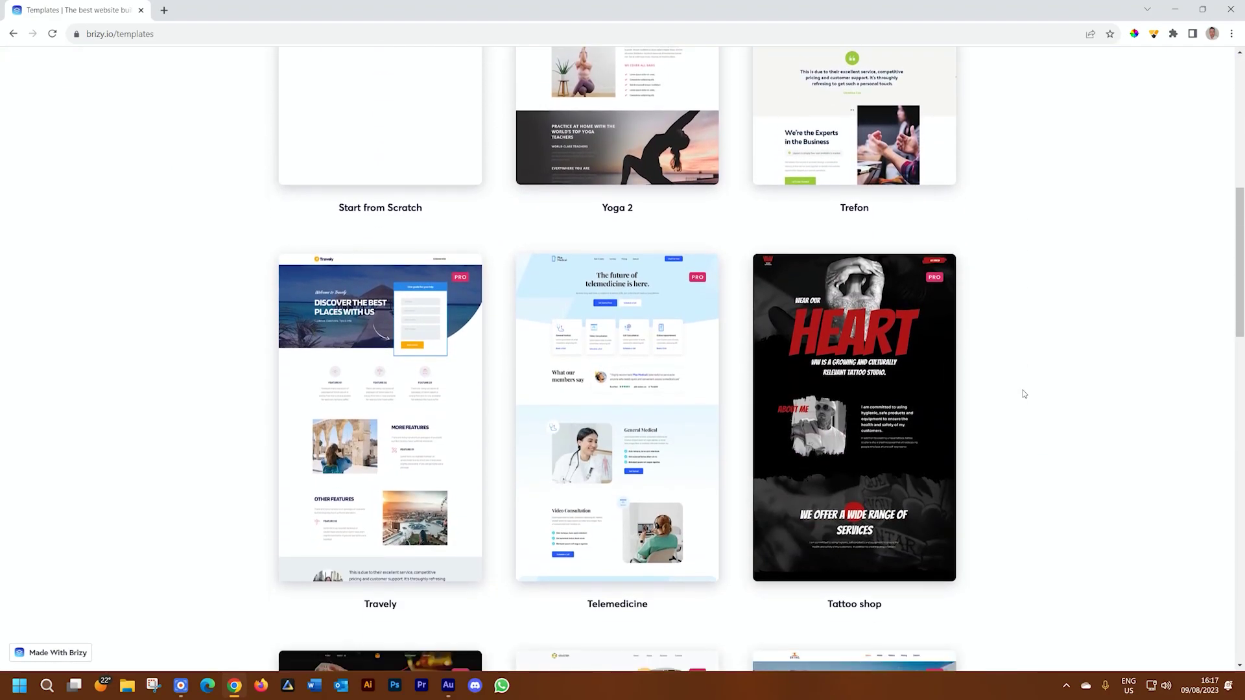
scroll(1023, 393, "down", 12)
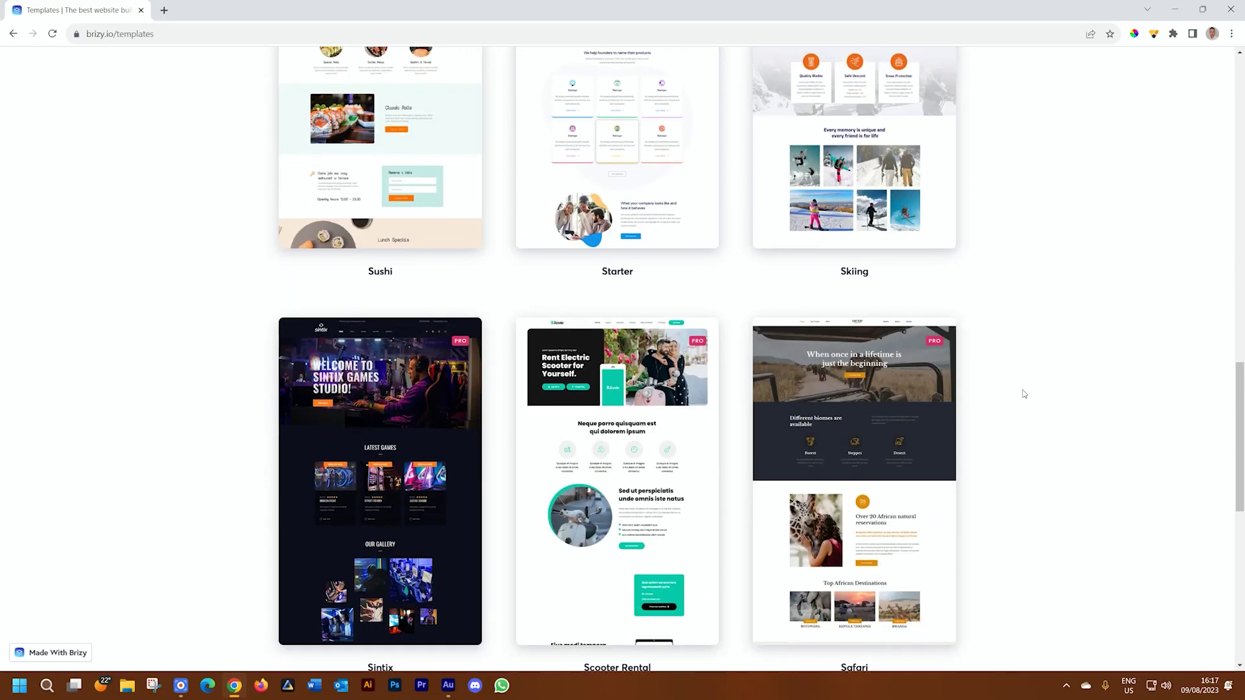
scroll(1023, 393, "up", 12)
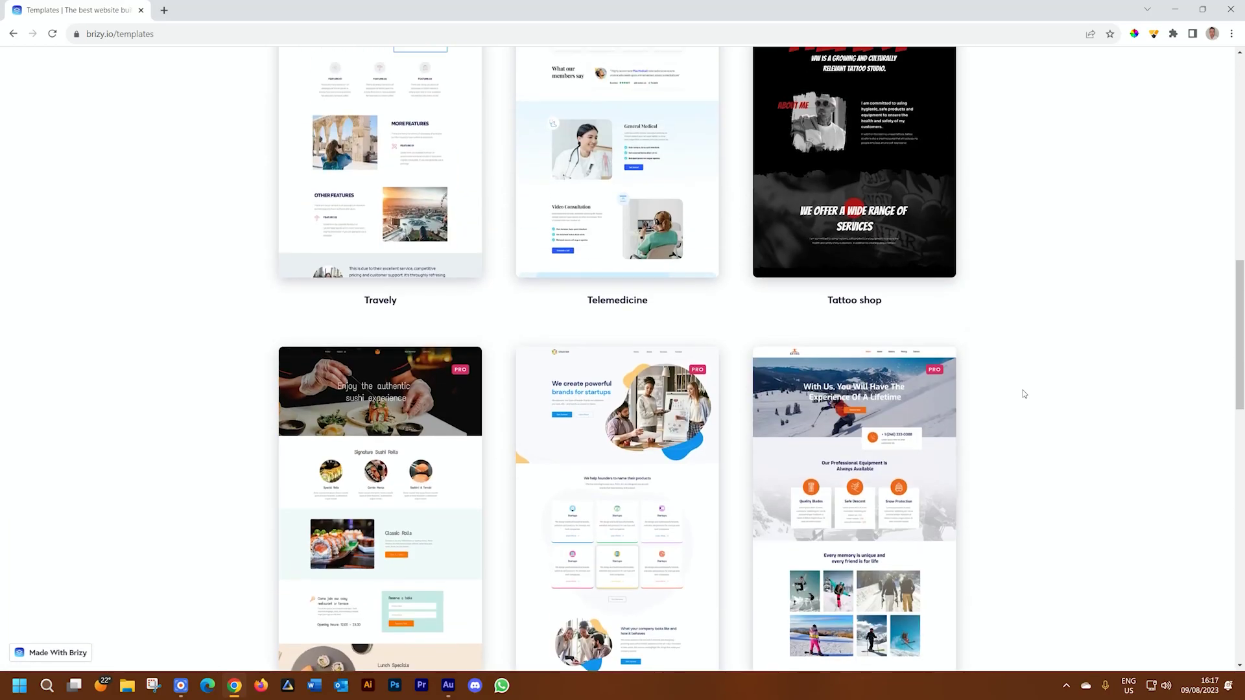
scroll(1024, 393, "down", 2)
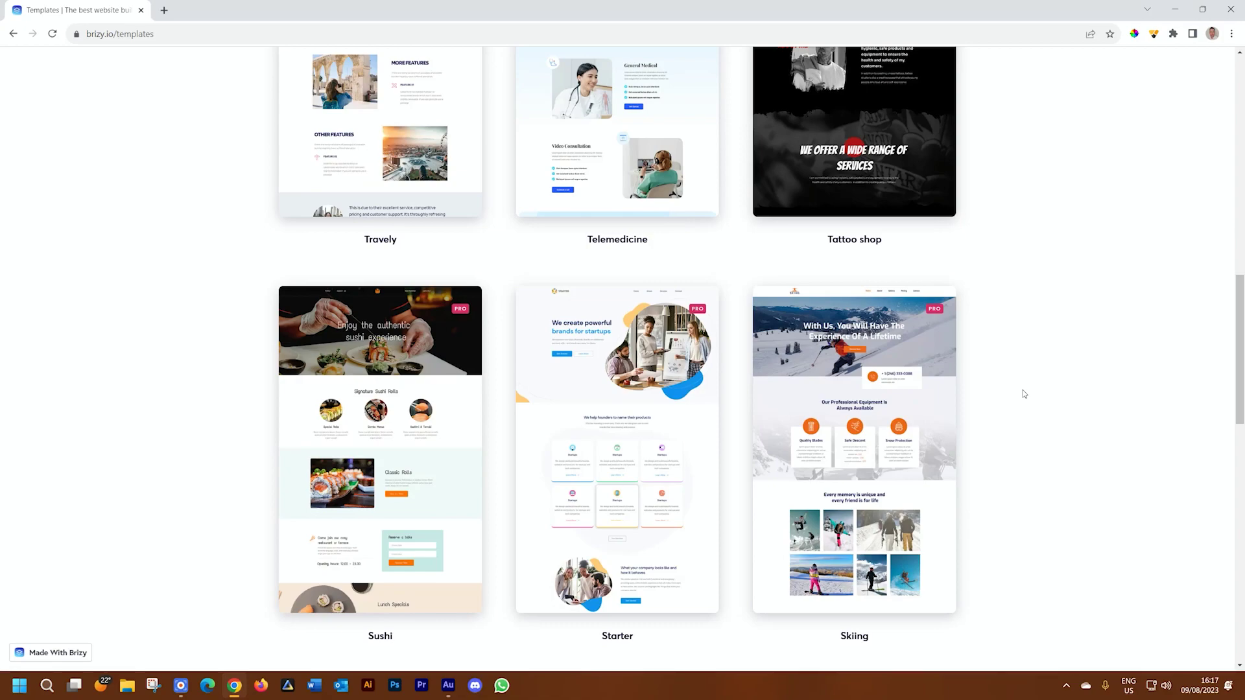
scroll(1024, 393, "down", 2)
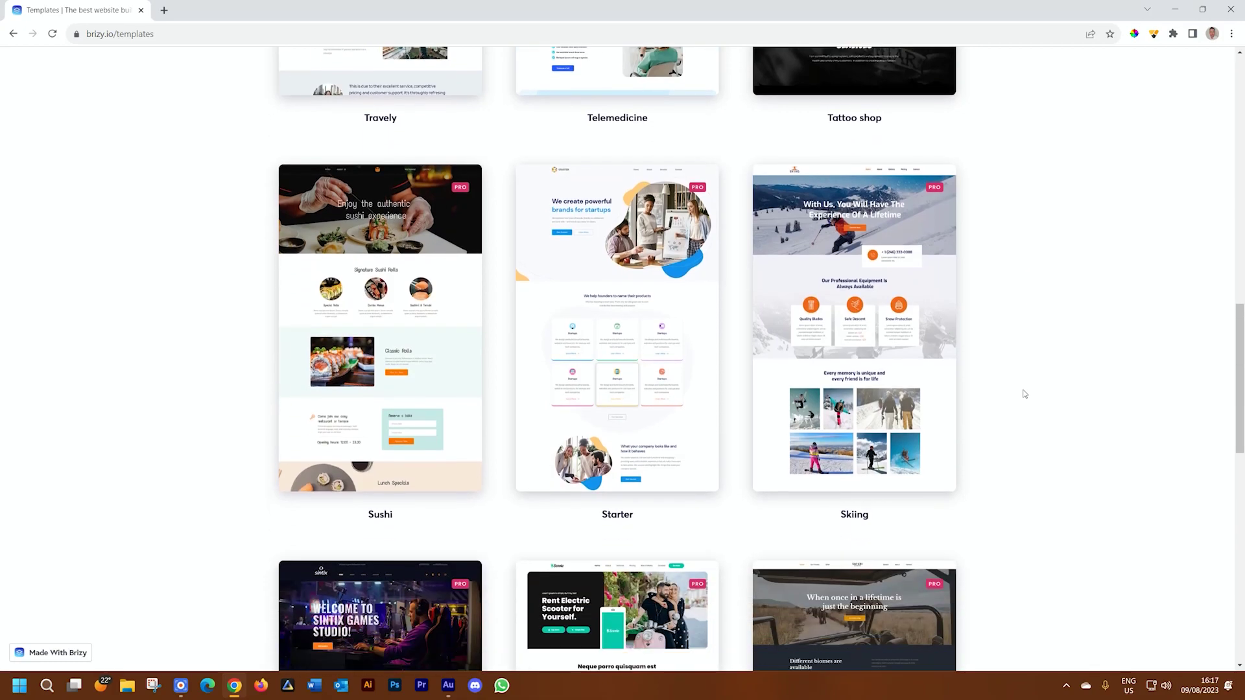
mouse_move(891, 332)
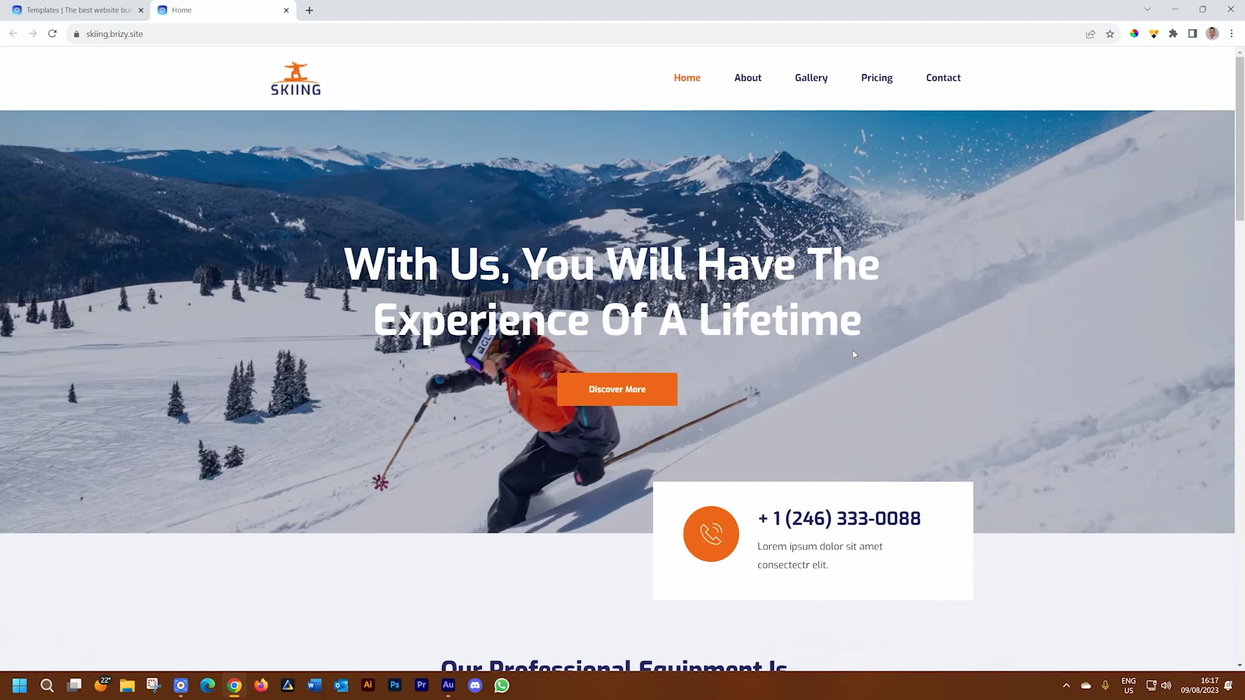
- Browse the Skiing preview's About and Gallery pages, then return to the templates gallery tab
left_click(750, 80)
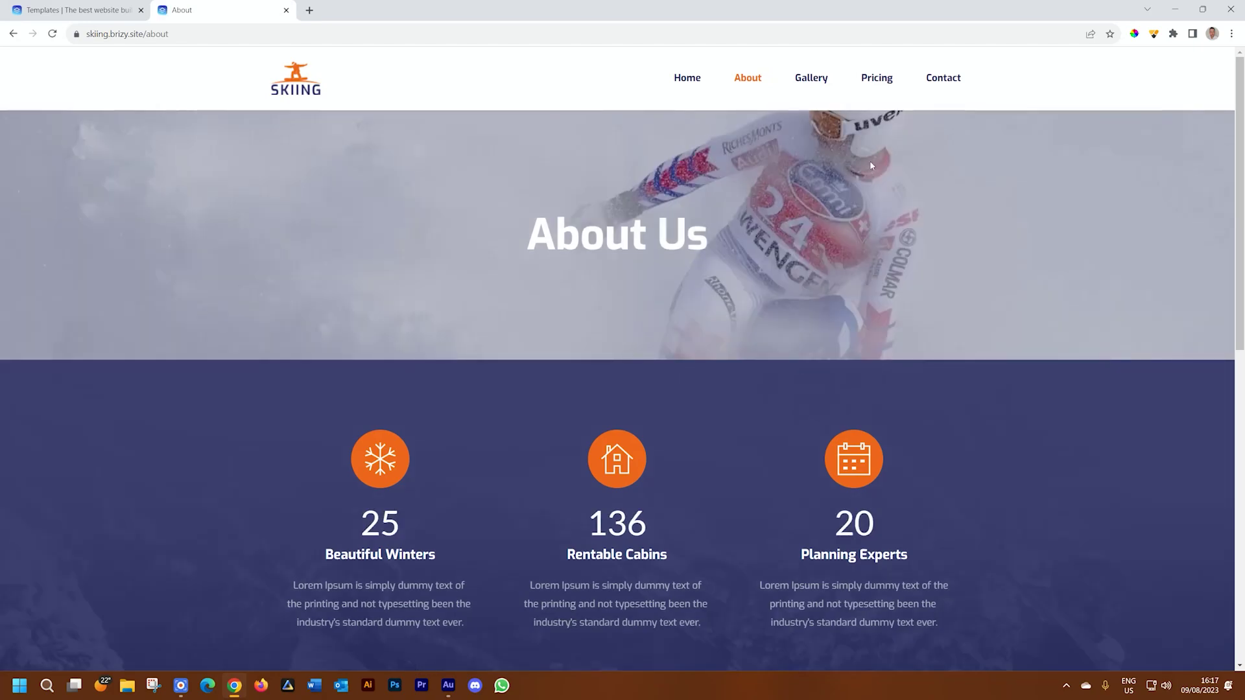
left_click(809, 82)
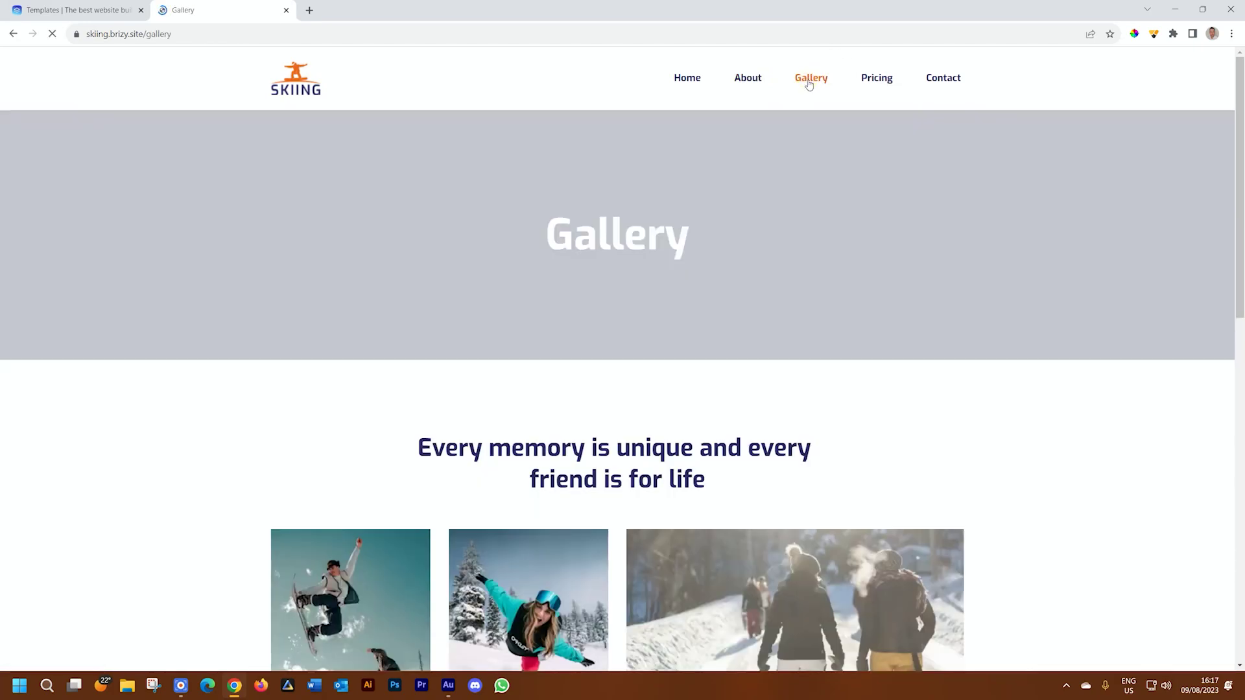
left_click(119, 13)
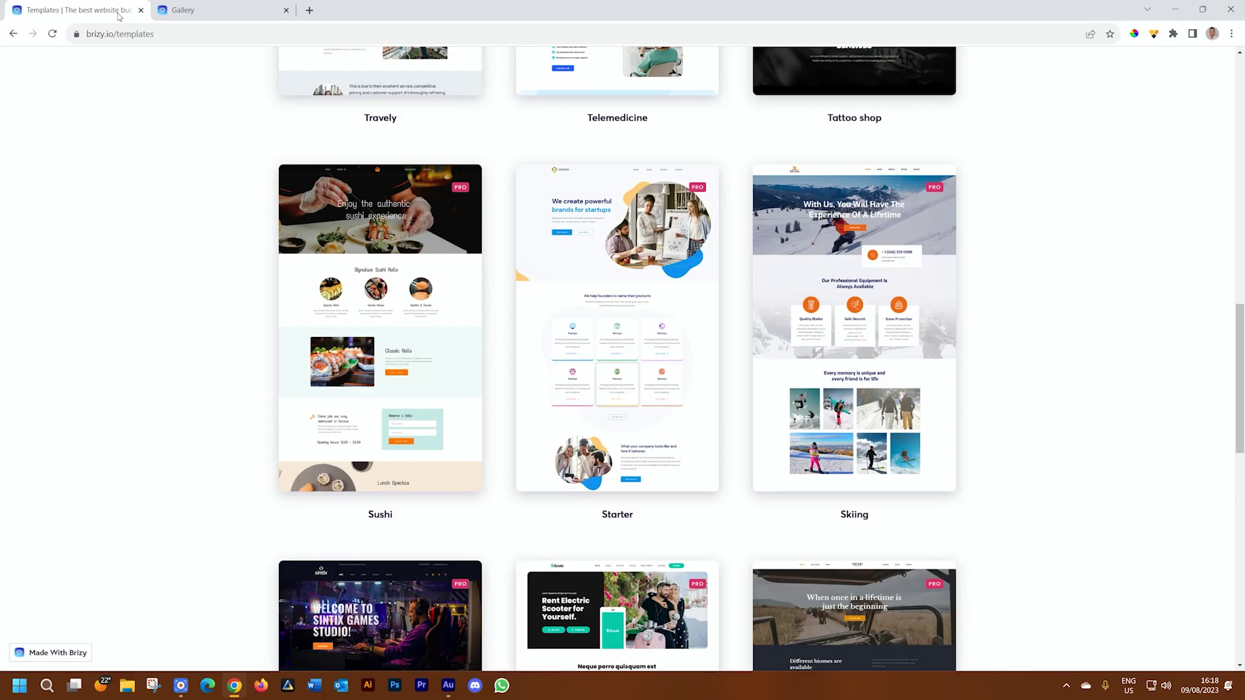
mouse_move(850, 322)
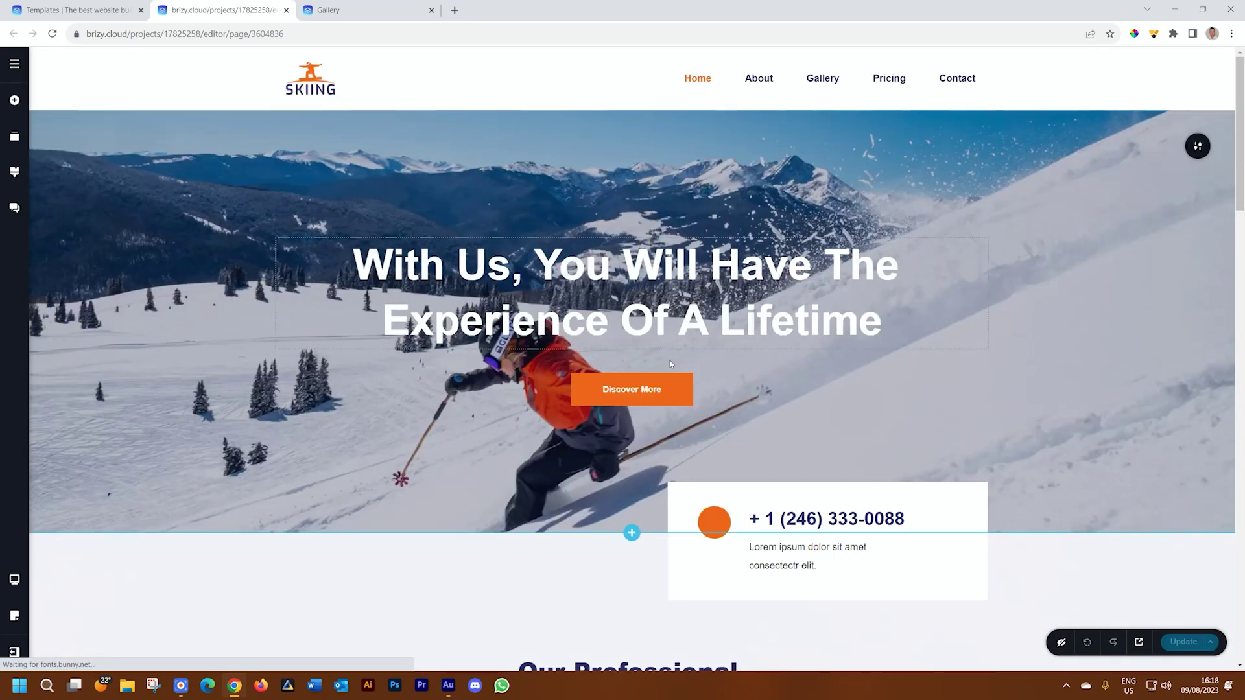
- Scroll through the cloned ski home page and glance at the project's posts list
scroll(675, 379, "down", 15)
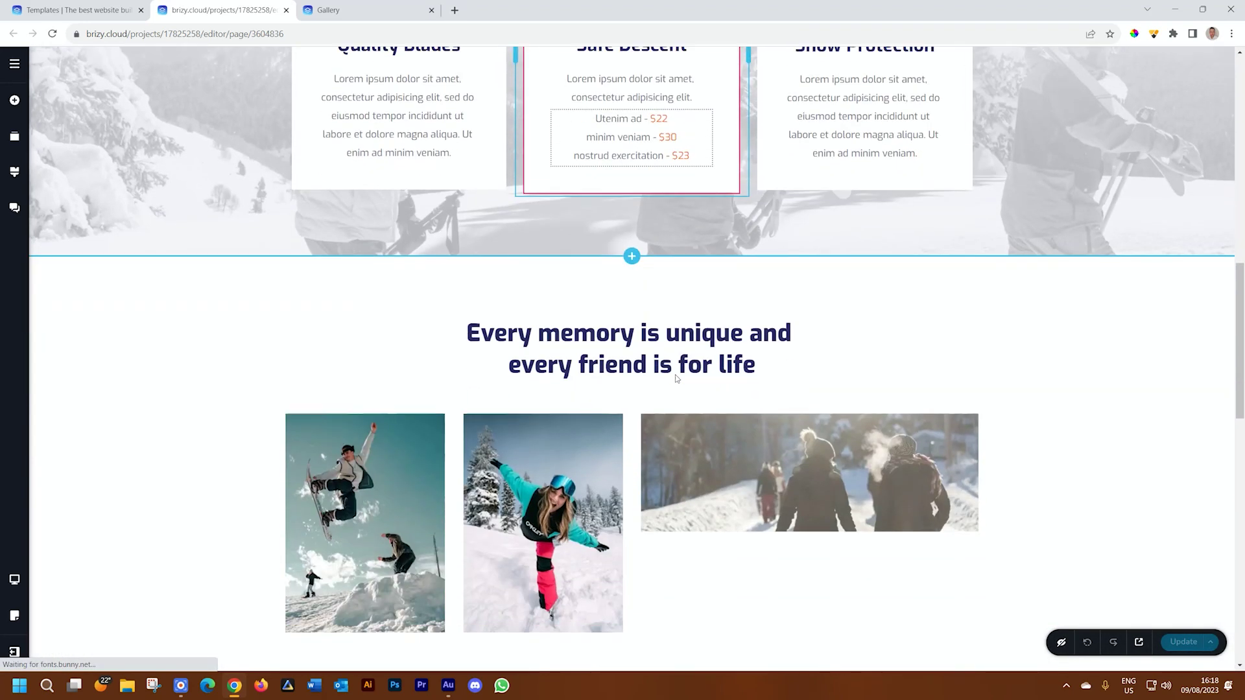
scroll(675, 379, "down", 8)
scroll(675, 374, "down", 3)
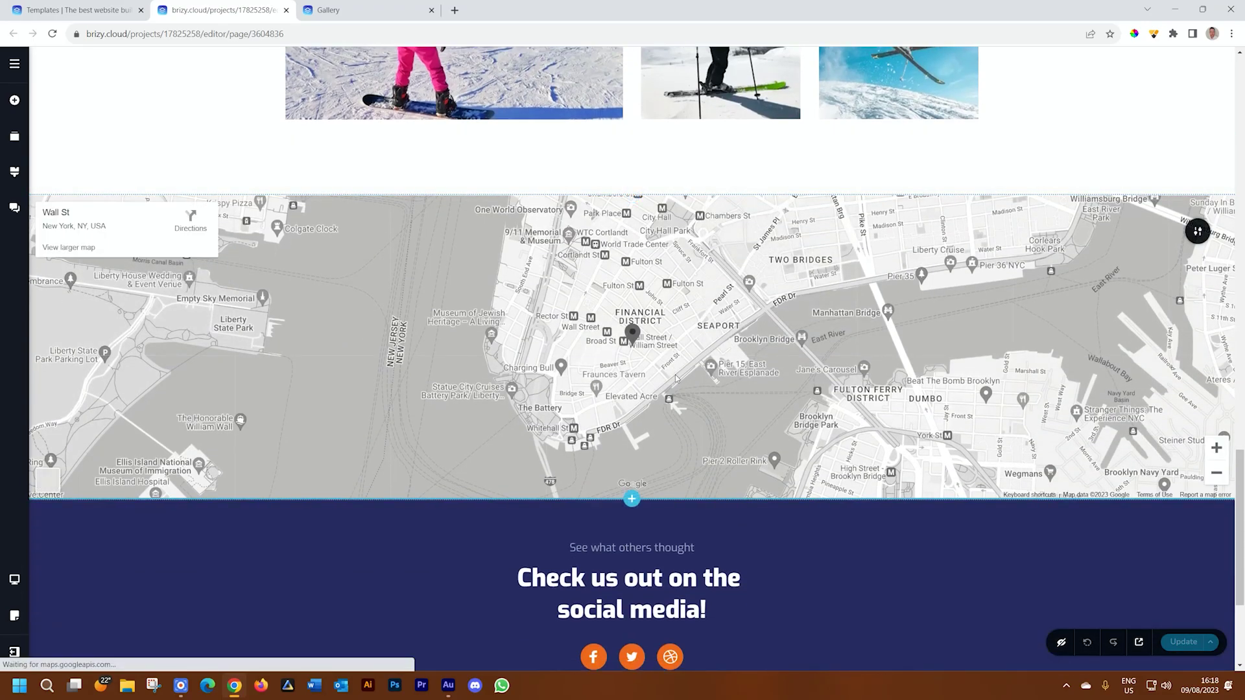
scroll(675, 374, "up", 20)
scroll(675, 379, "up", 4)
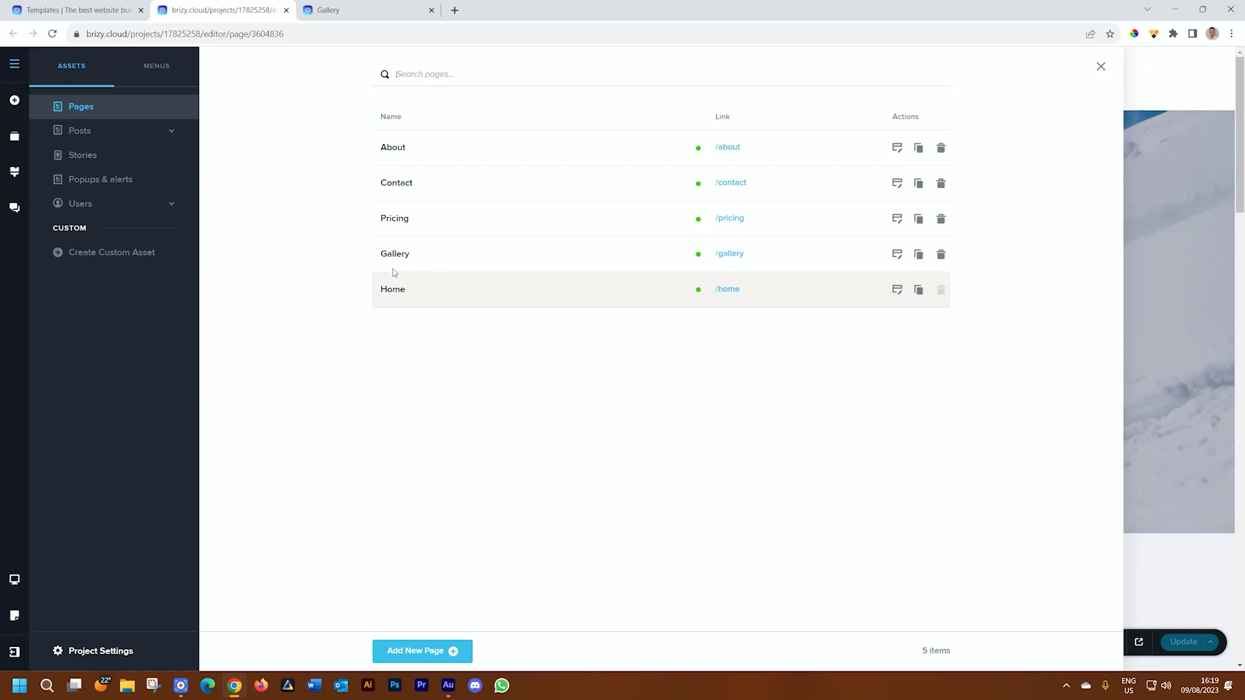
left_click(81, 131)
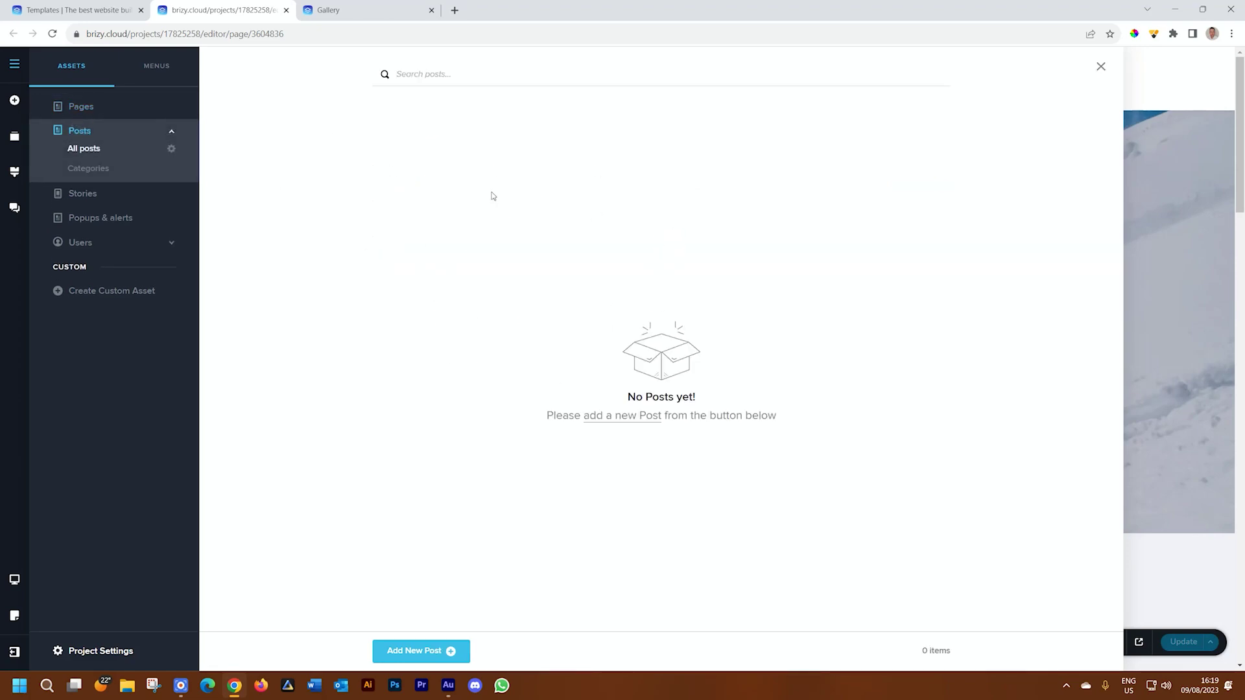
key("Escape")
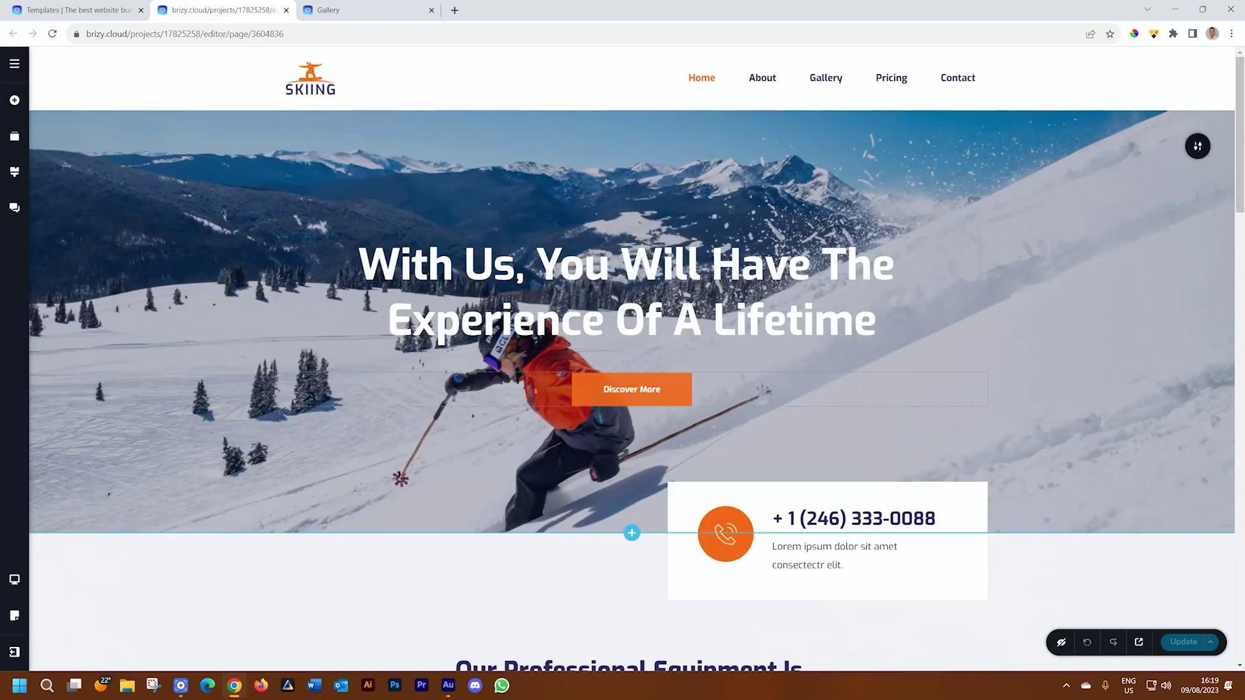
- Check the assets panel and site settings, then close settings to reach the dashboard menu
left_click(12, 65)
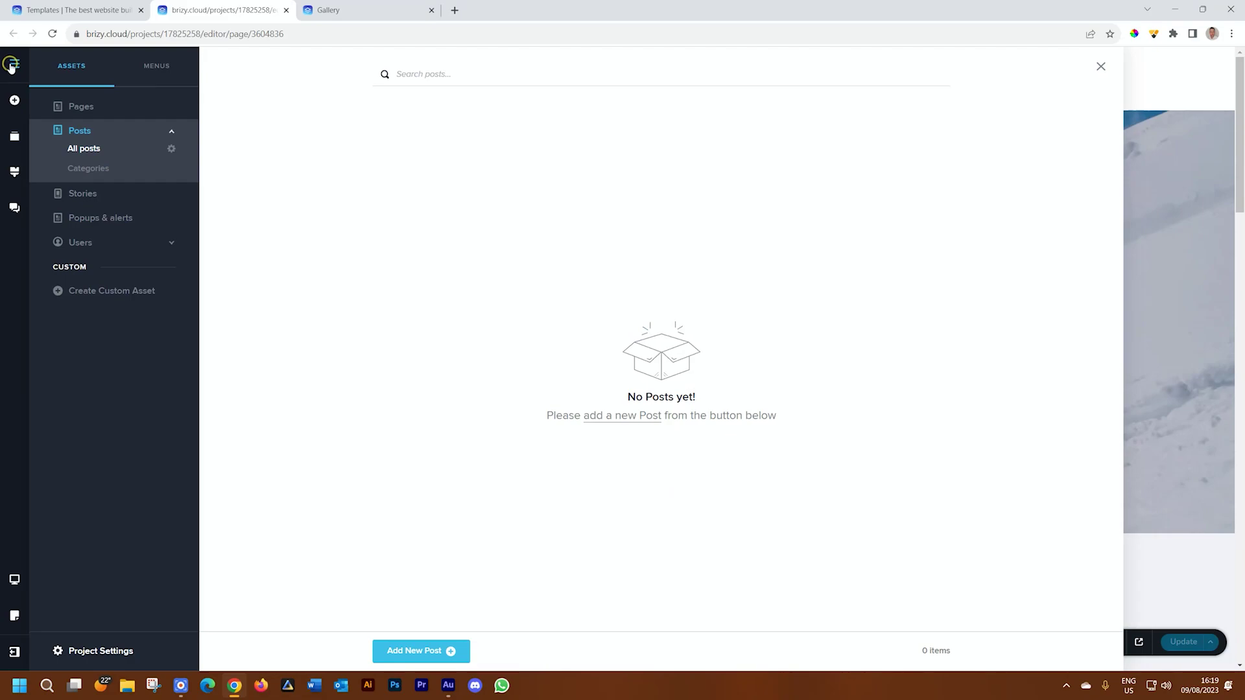
left_click(89, 651)
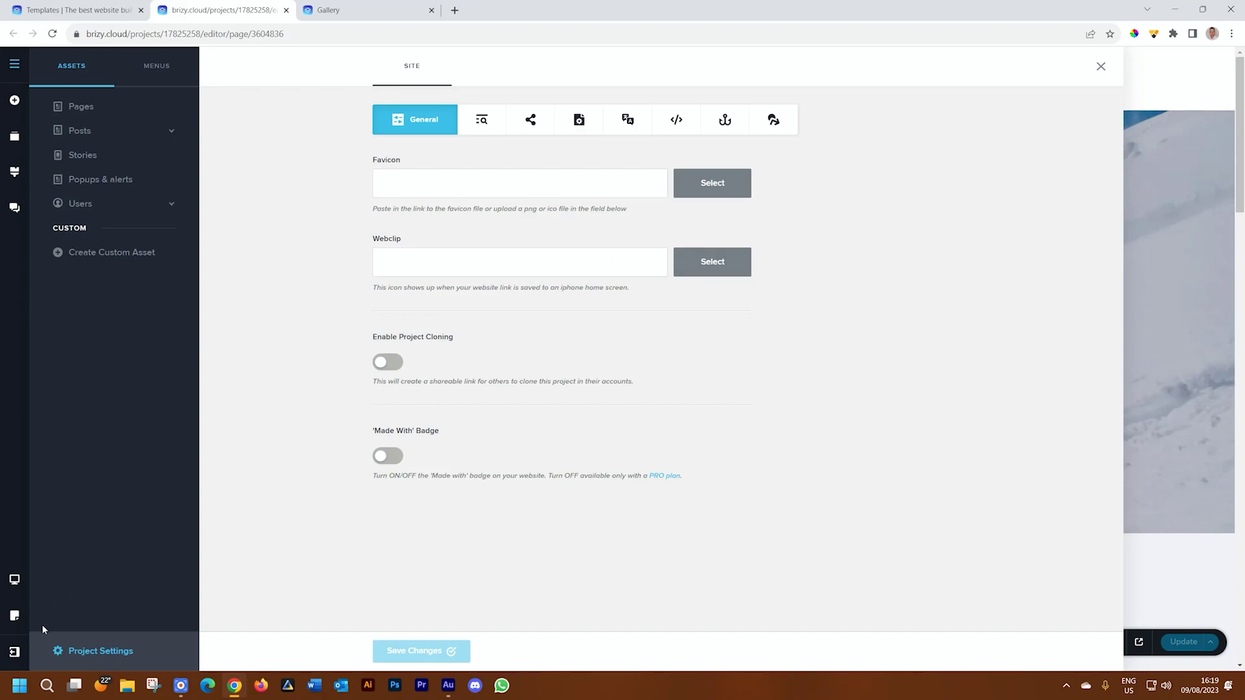
left_click(15, 651)
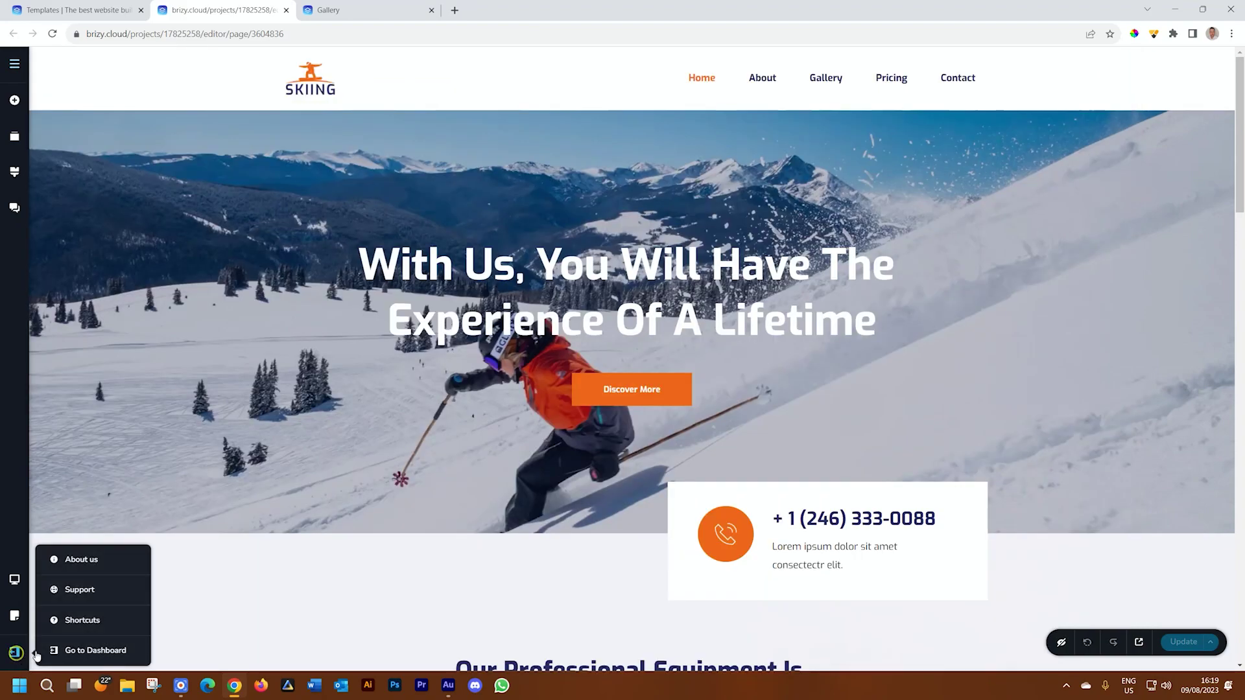
- Return to the dashboard and rename Project #10 to 'My Ski Website'
left_click(80, 652)
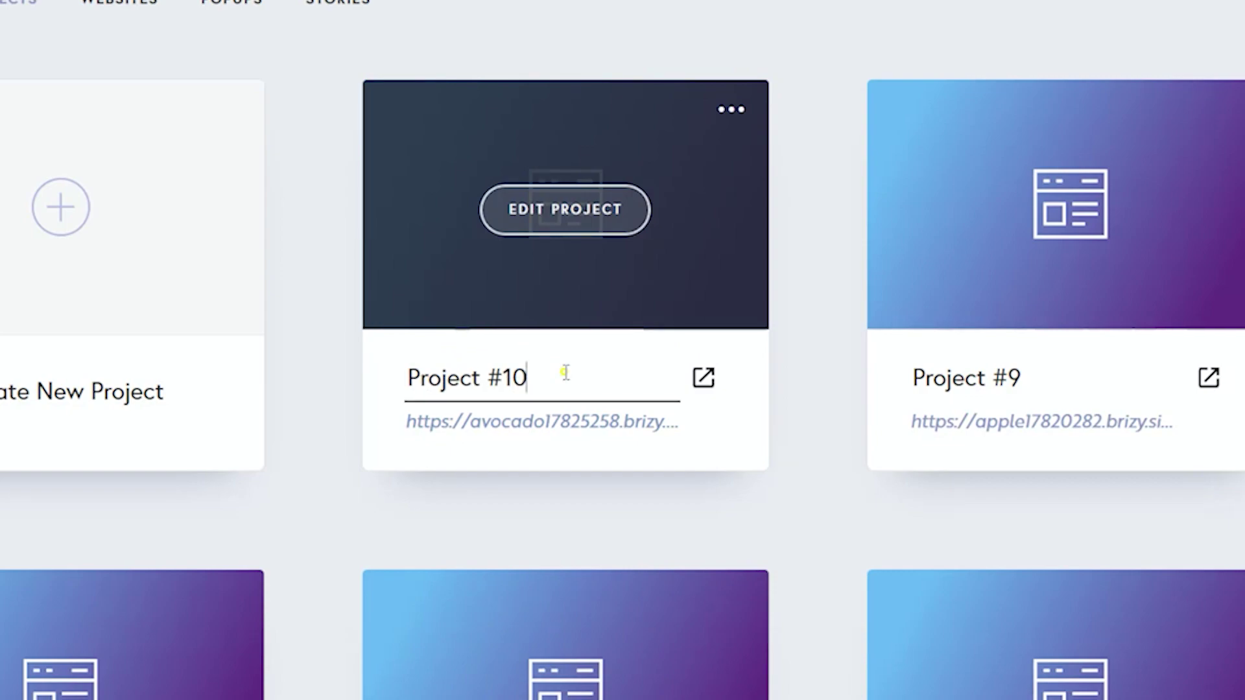
left_click(565, 372)
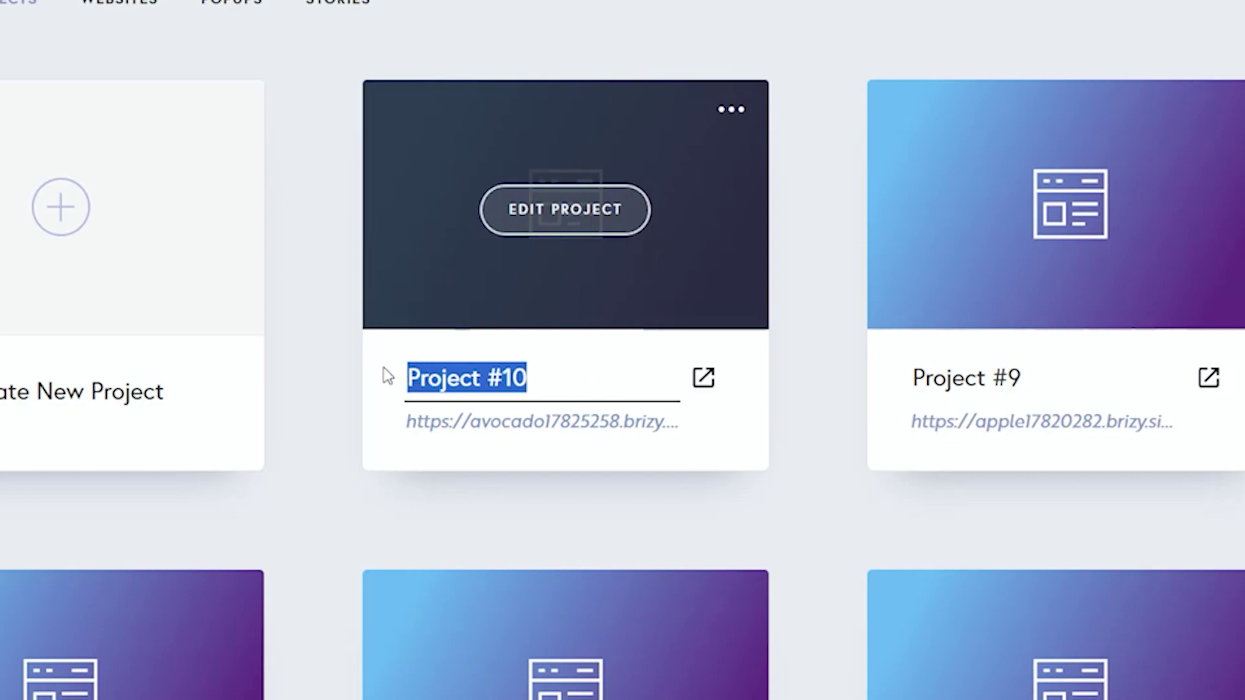
type("My Ski ")
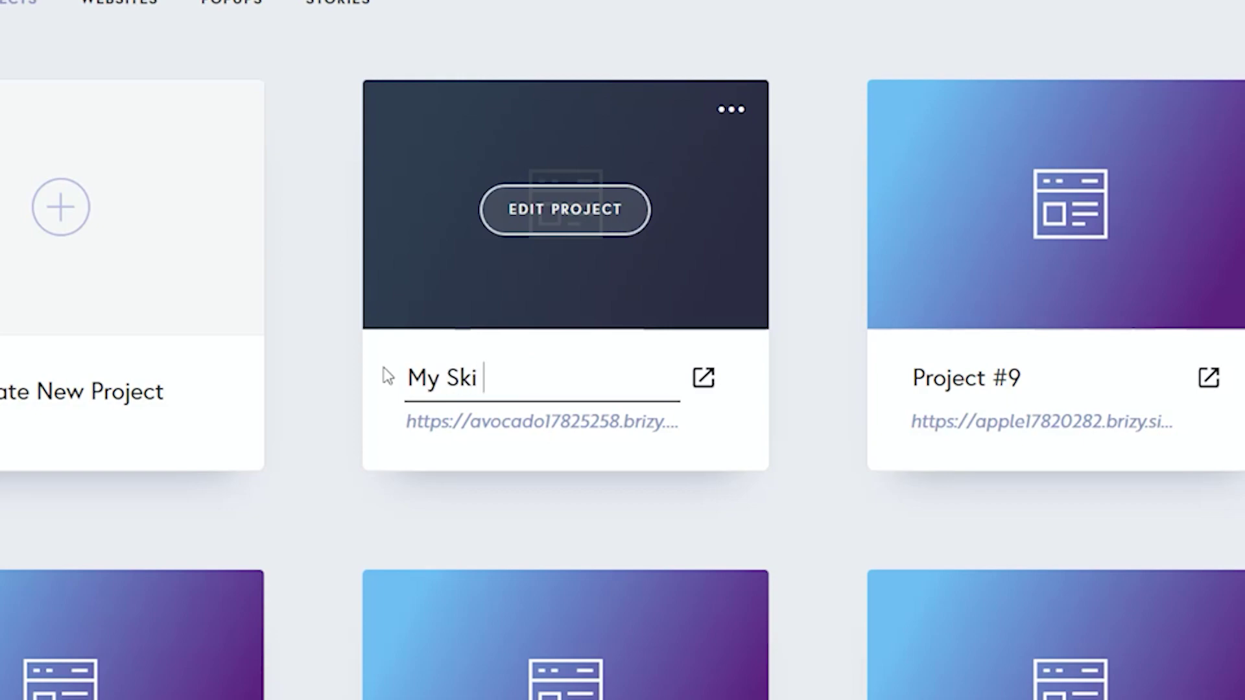
type("Website")
key("Return")
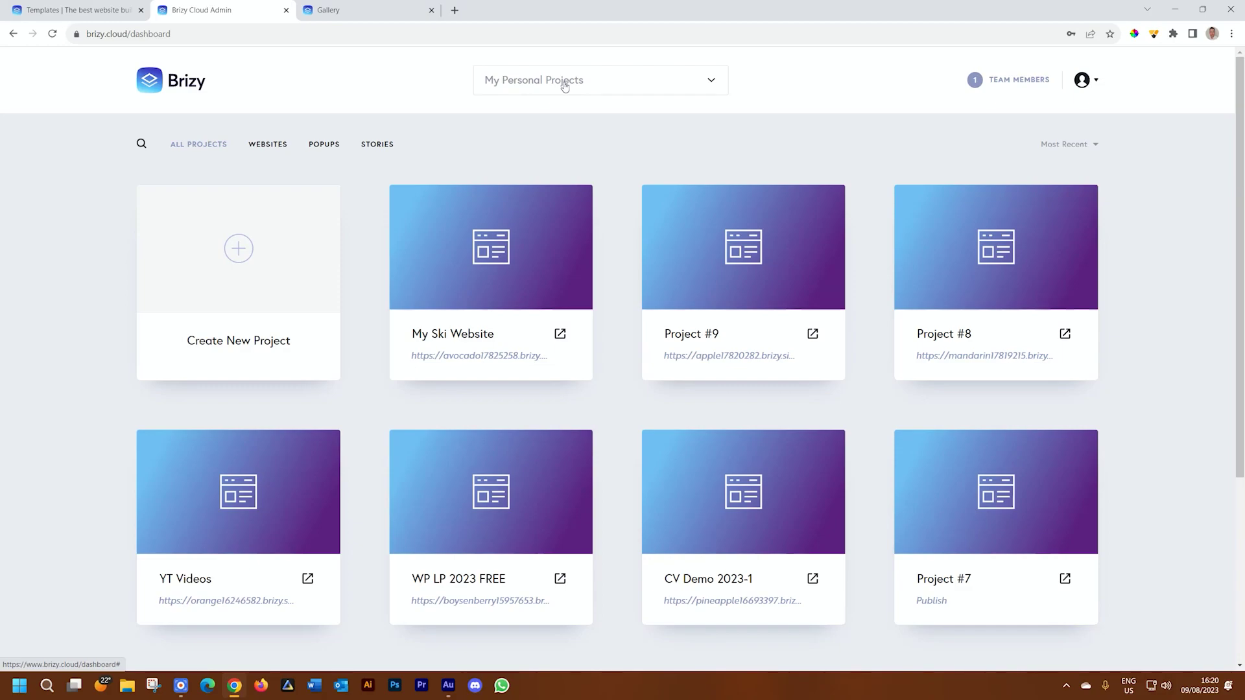
- Move My Ski Website to the Synapco Sites account
left_click(573, 200)
left_click(533, 239)
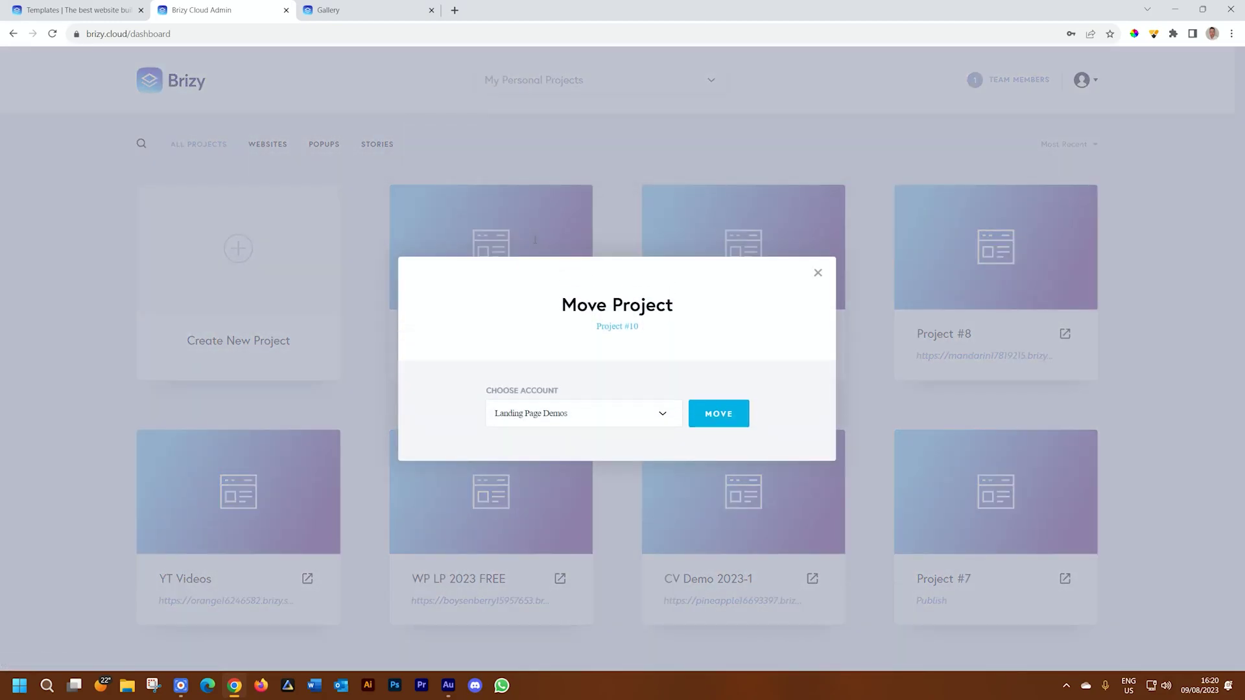
left_click(632, 413)
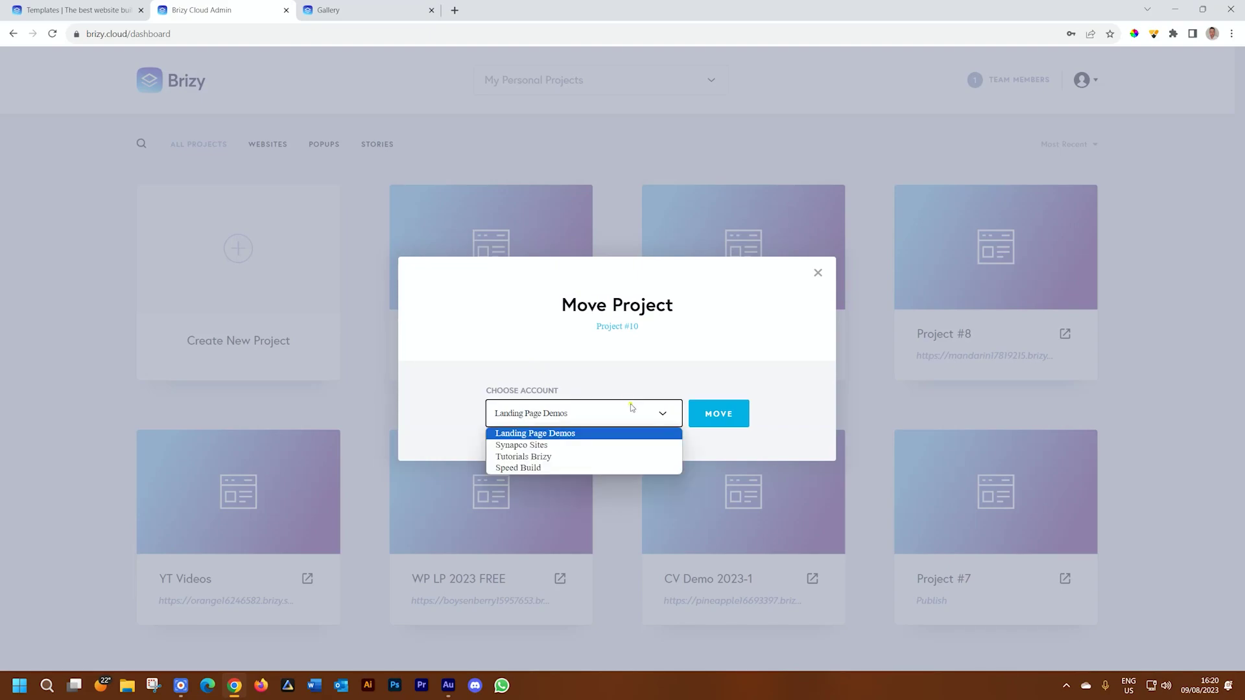
left_click(516, 450)
left_click(718, 420)
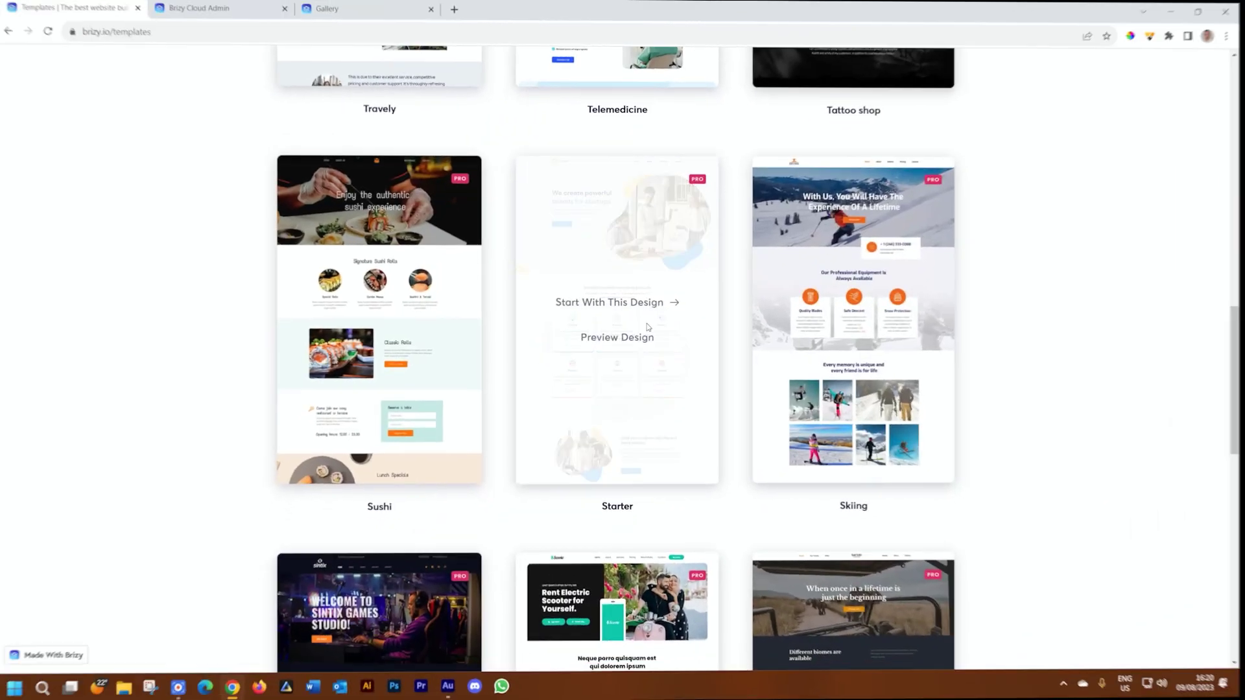
- Scroll the Templates page and open the Brizy blog from the Resources menu
scroll(649, 327, "down", 8)
scroll(646, 327, "up", 20)
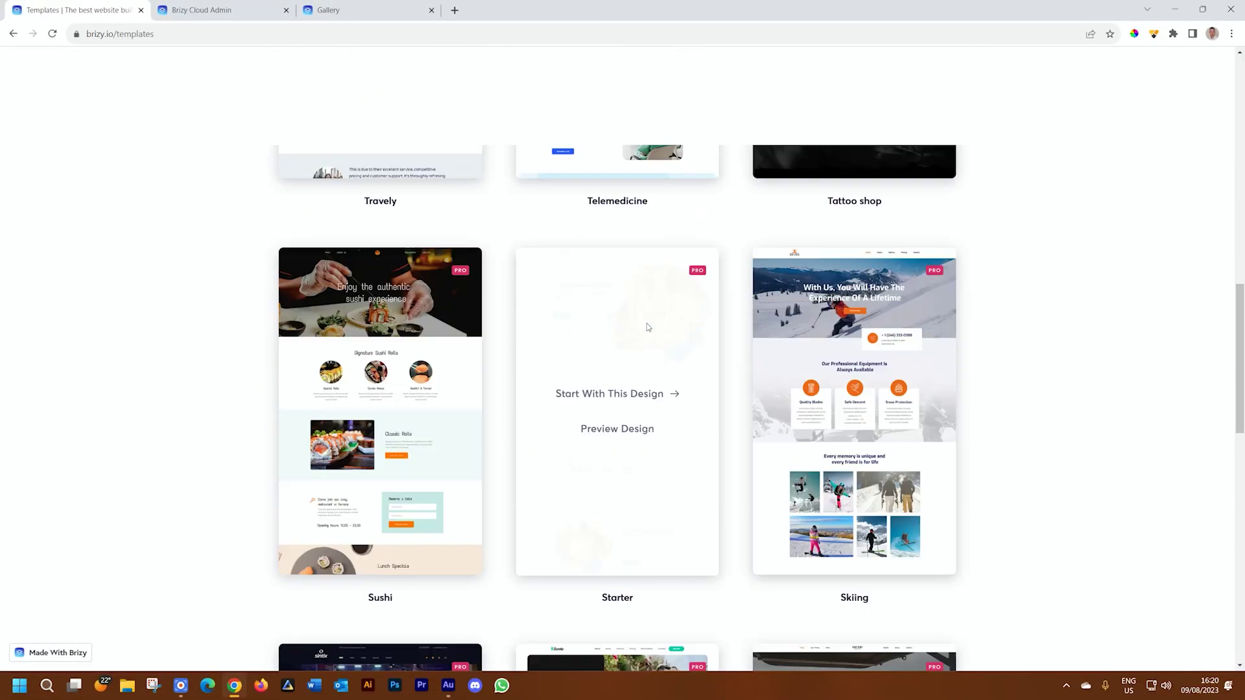
scroll(646, 327, "up", 6)
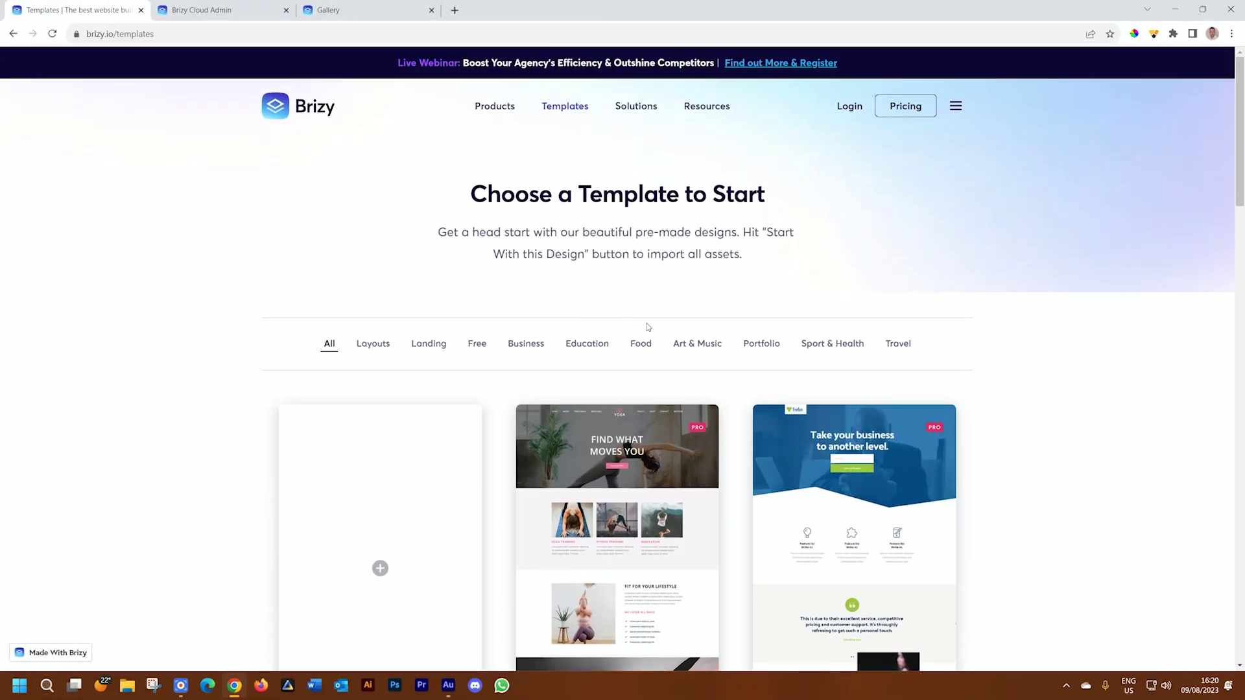
scroll(646, 327, "down", 4)
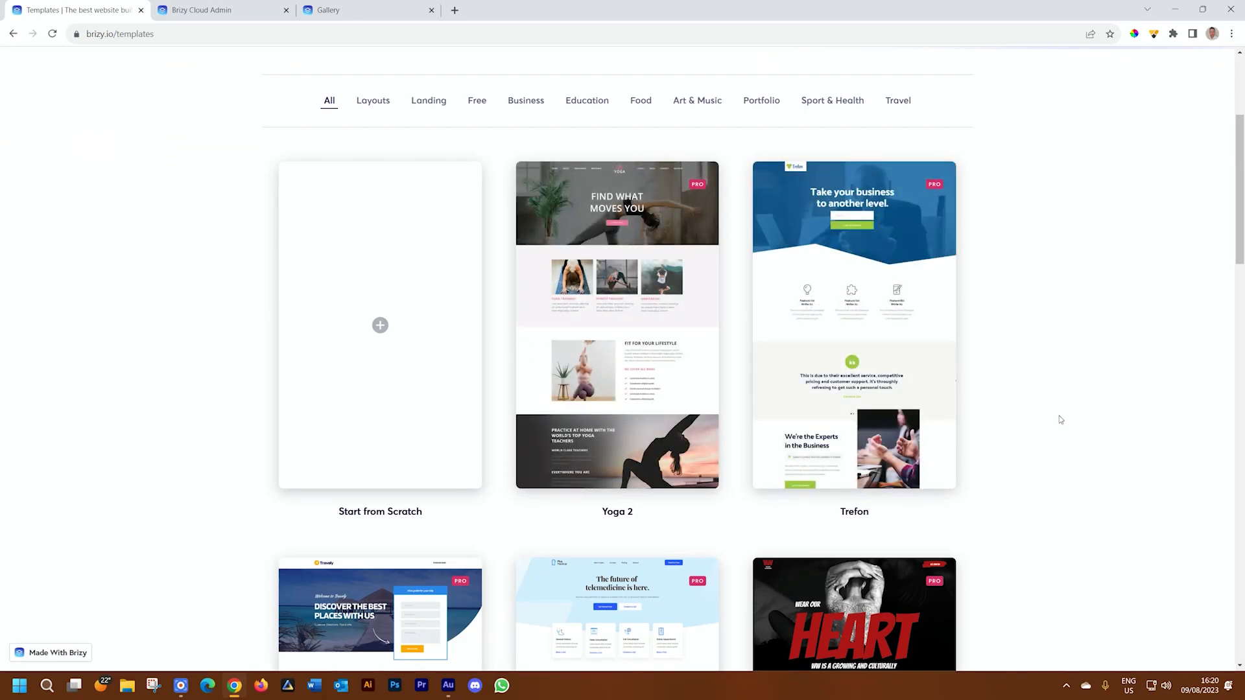
scroll(1060, 418, "up", 4)
mouse_move(725, 117)
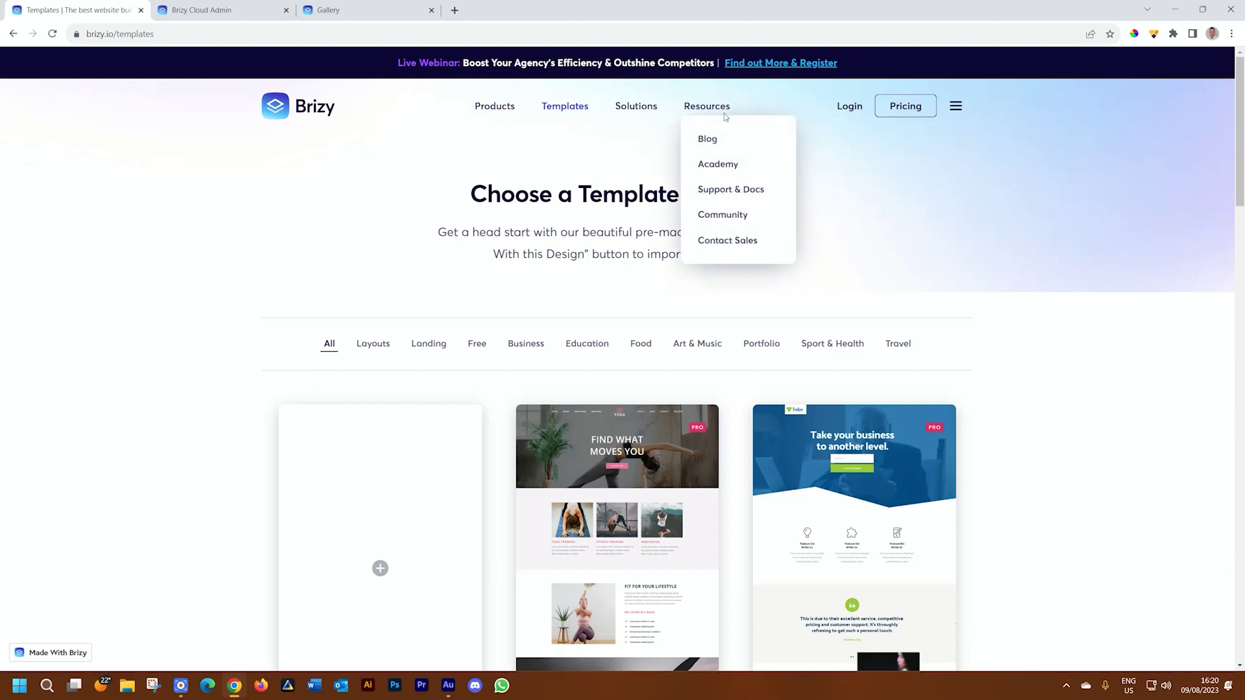
left_click(710, 141)
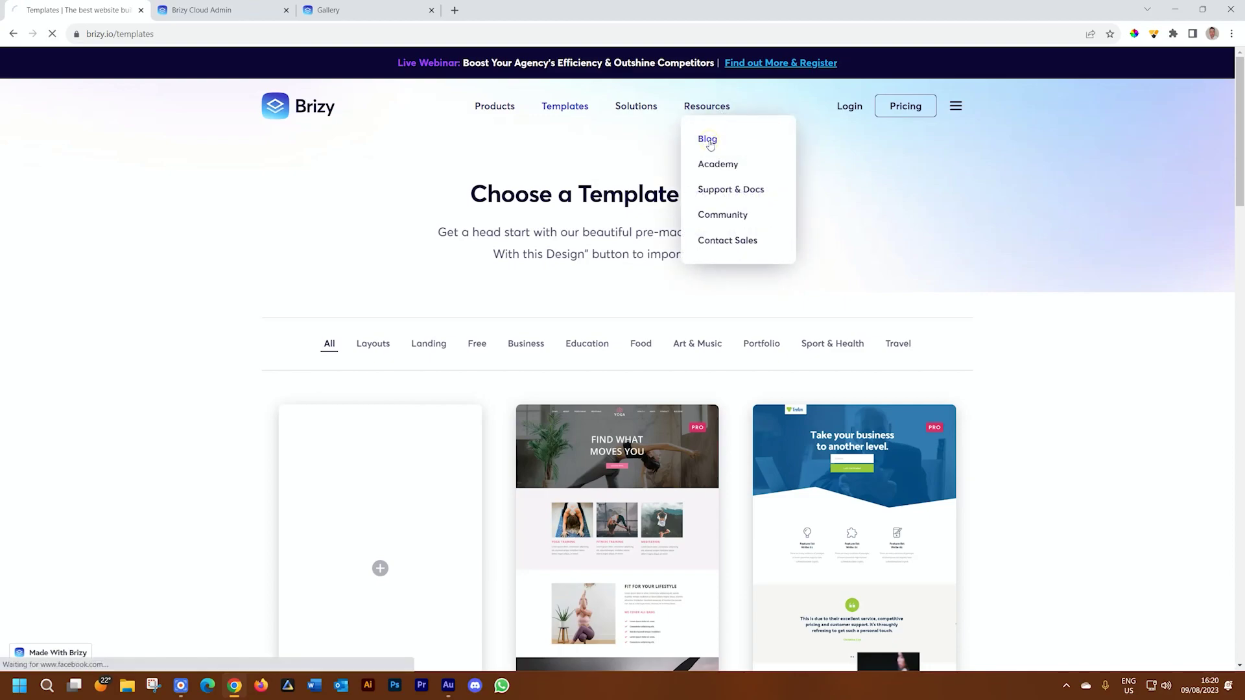
- Open the 'We've Just Added 26 New Templates' post and scroll to Dance School
scroll(710, 144, "down", 4)
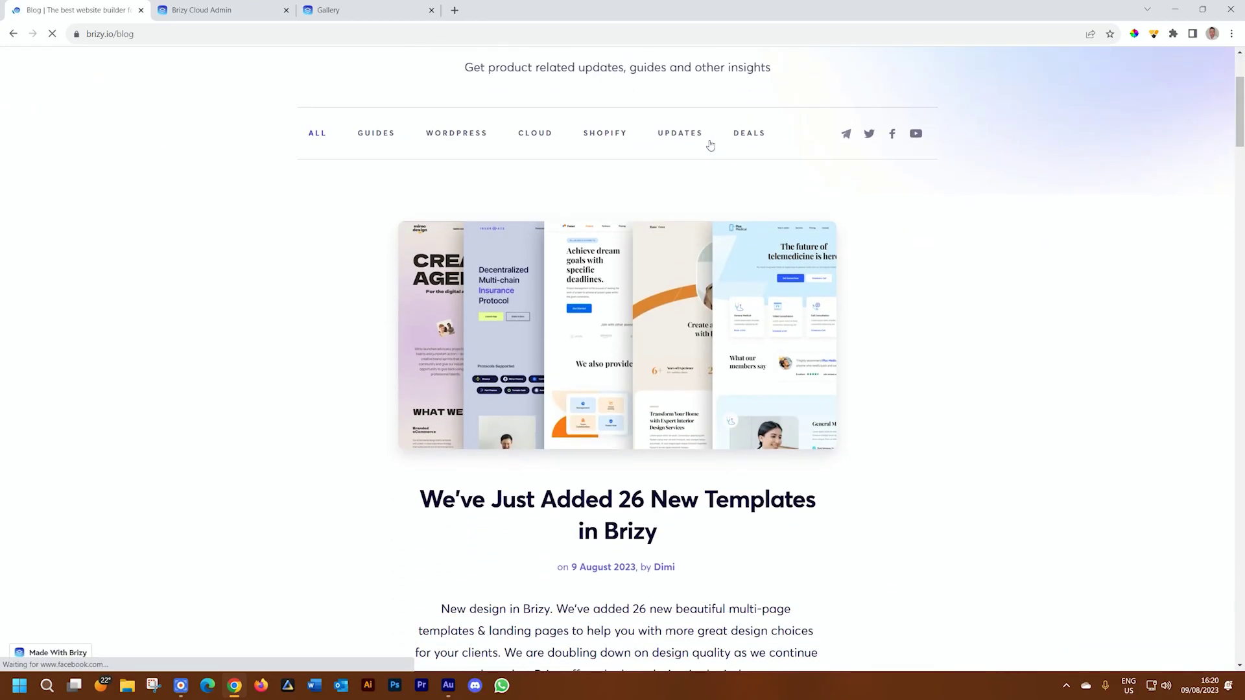
scroll(710, 144, "down", 1)
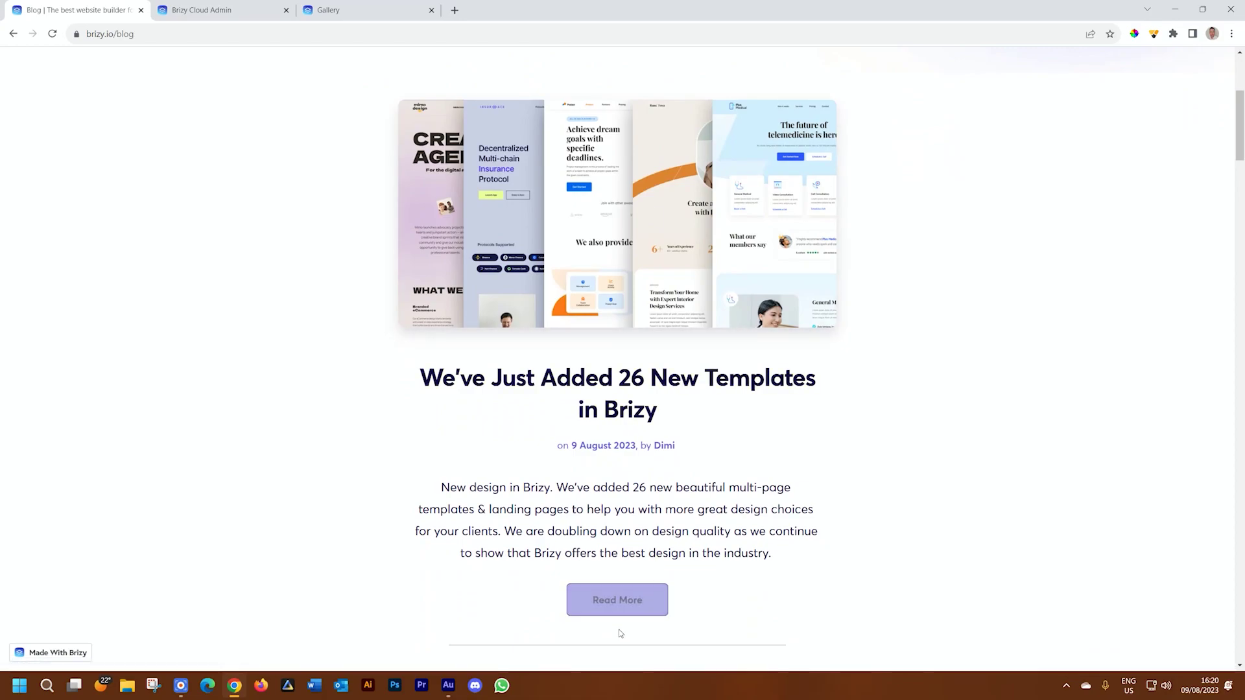
left_click(625, 600)
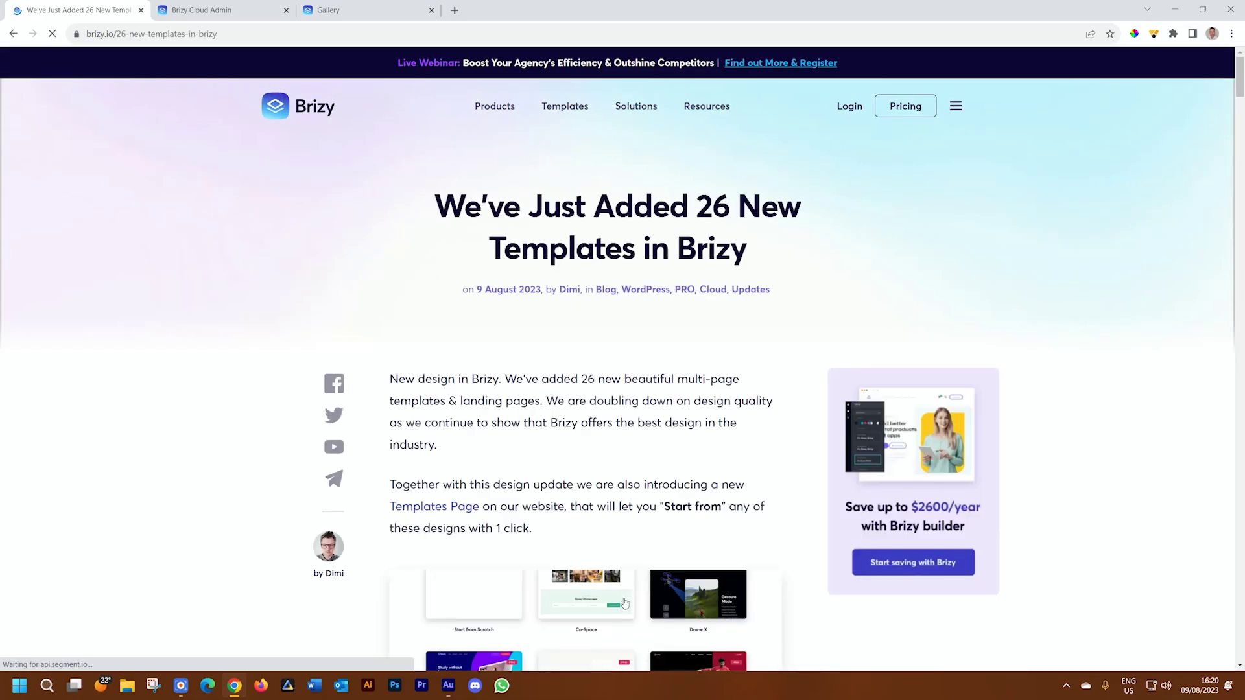
scroll(625, 604, "down", 10)
scroll(625, 603, "down", 10)
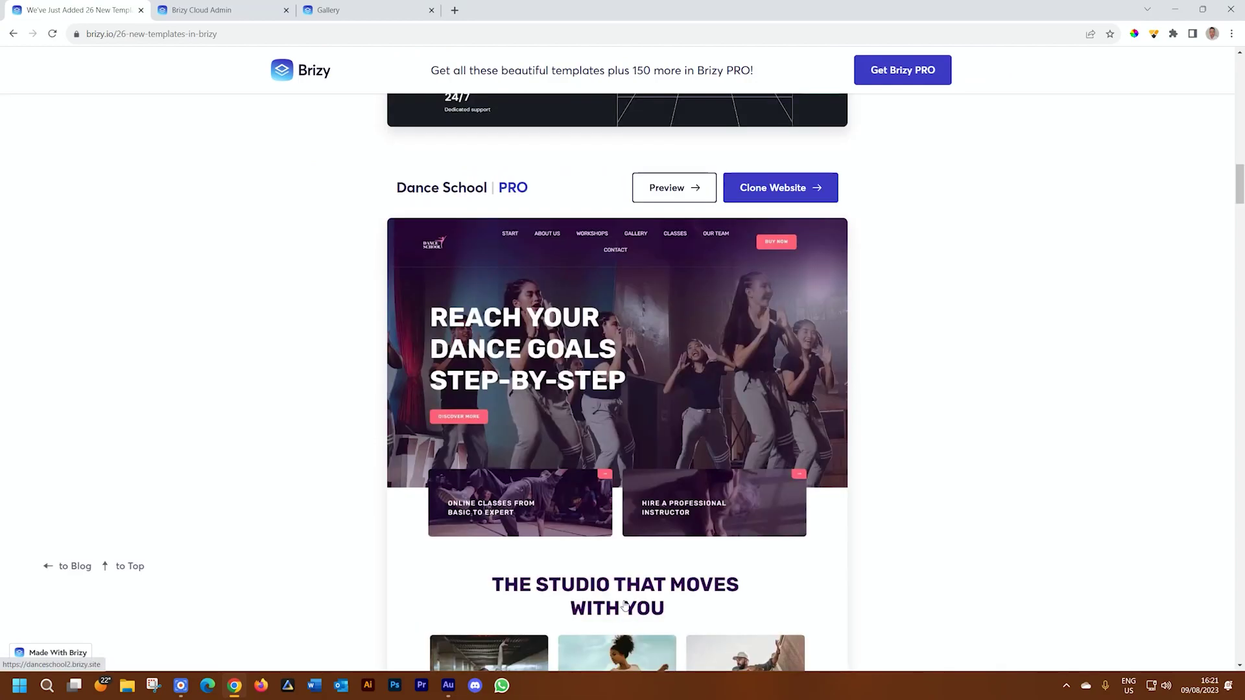